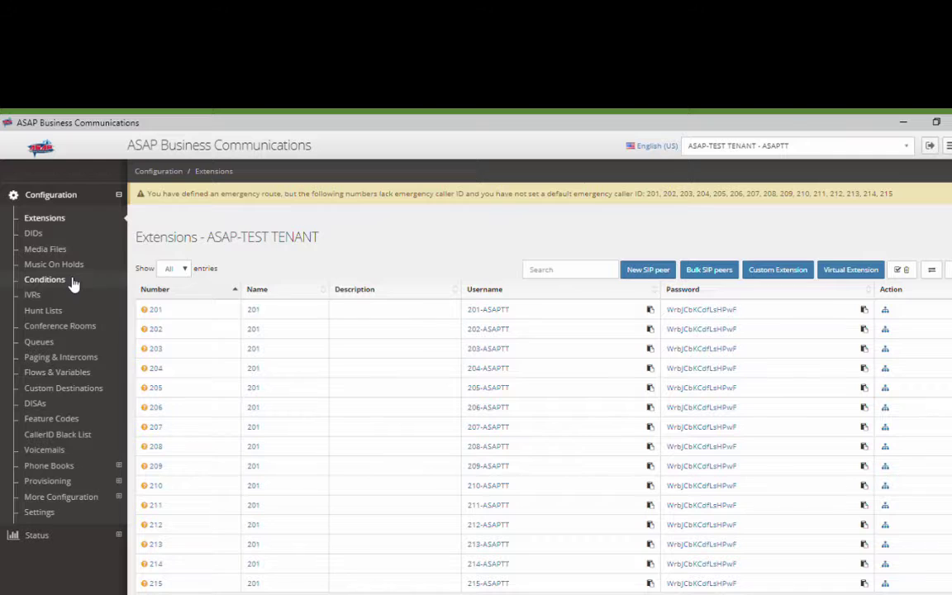
Step: Create a new condition named FailOver with the type Multiple extensions status
{"action": "left_click", "coordinate": [73, 284]}
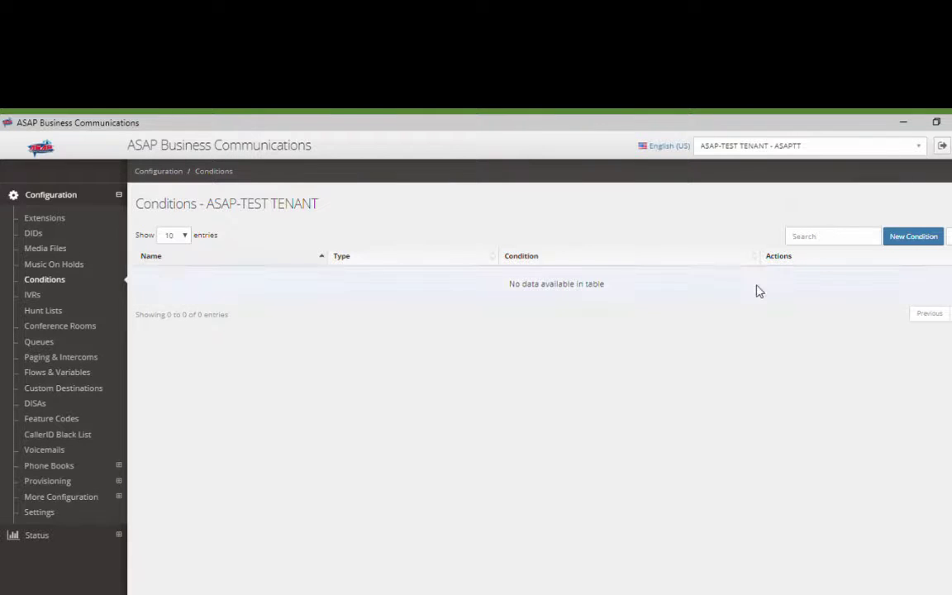
{"action": "left_click", "coordinate": [913, 236]}
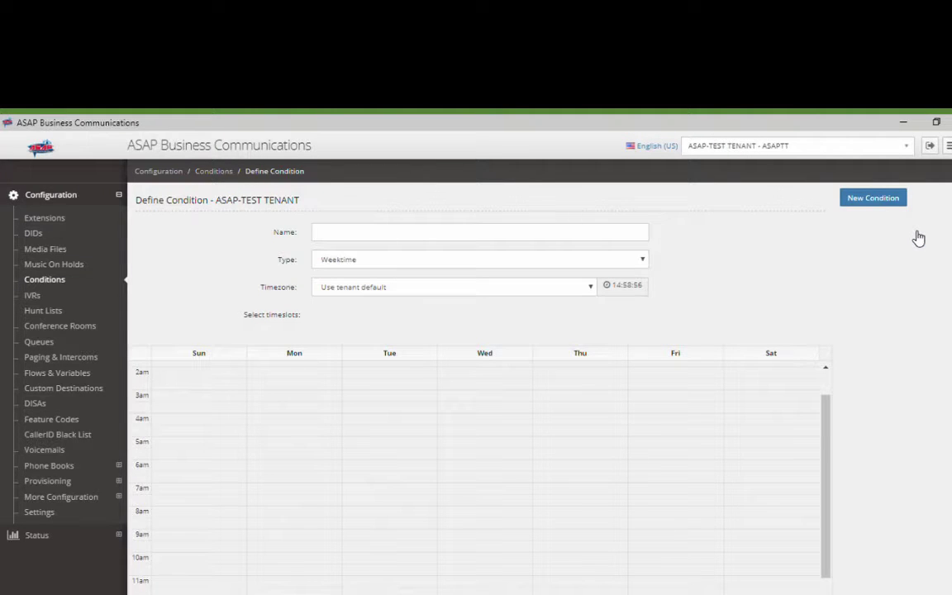
{"action": "left_click", "coordinate": [591, 232]}
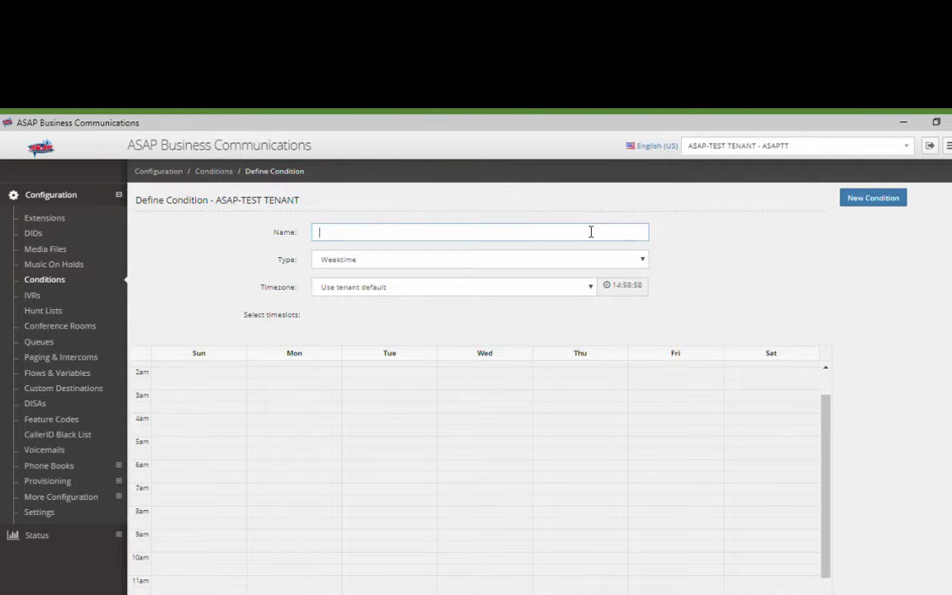
{"action": "type", "text": "FailOver"}
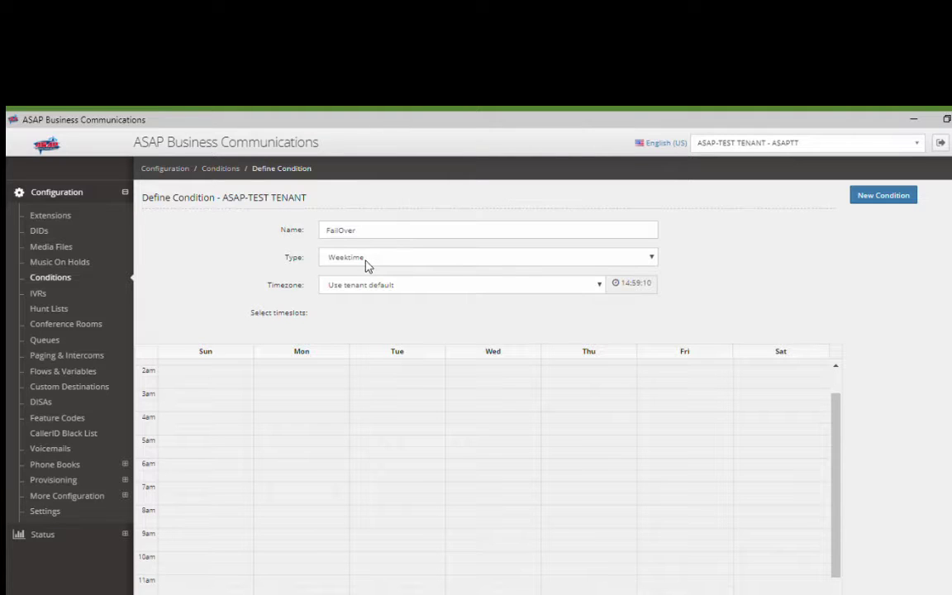
{"action": "left_click", "coordinate": [368, 263]}
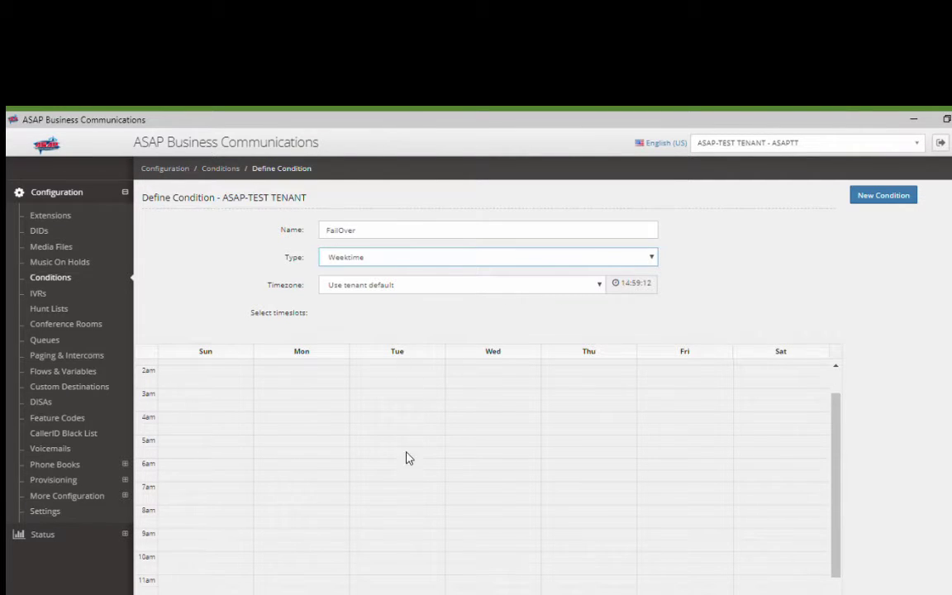
{"action": "left_click", "coordinate": [398, 537]}
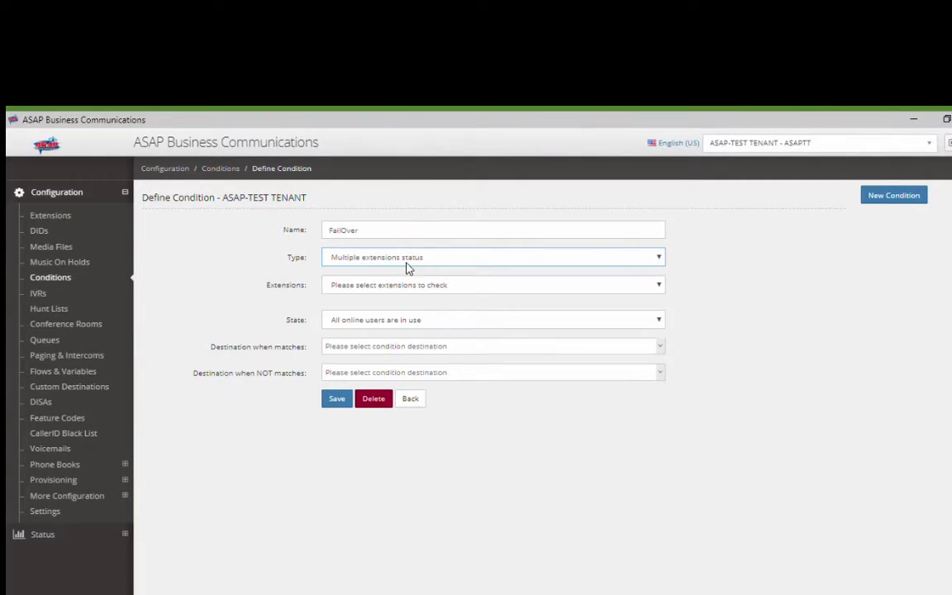
Step: Add extensions 201 through 215 as the extensions the FailOver condition checks
{"action": "left_click", "coordinate": [354, 284]}
{"action": "left_click", "coordinate": [330, 303]}
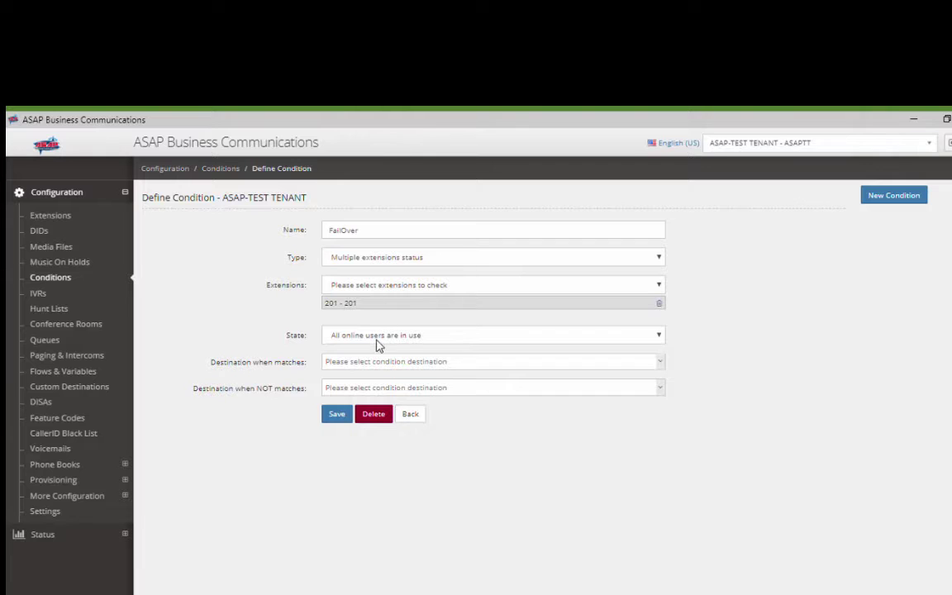
{"action": "left_click", "coordinate": [384, 284]}
{"action": "left_click", "coordinate": [393, 314]}
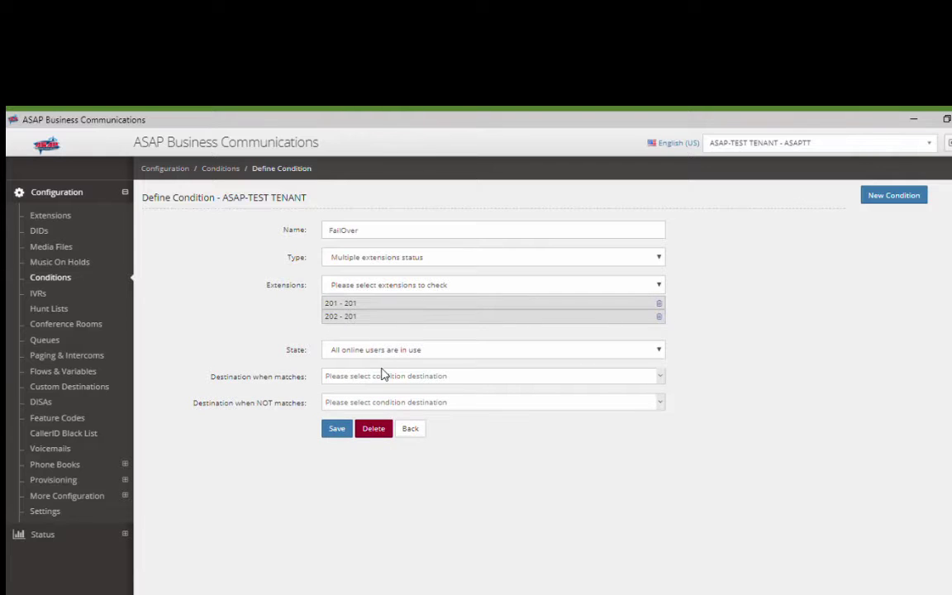
{"action": "left_click", "coordinate": [390, 328]}
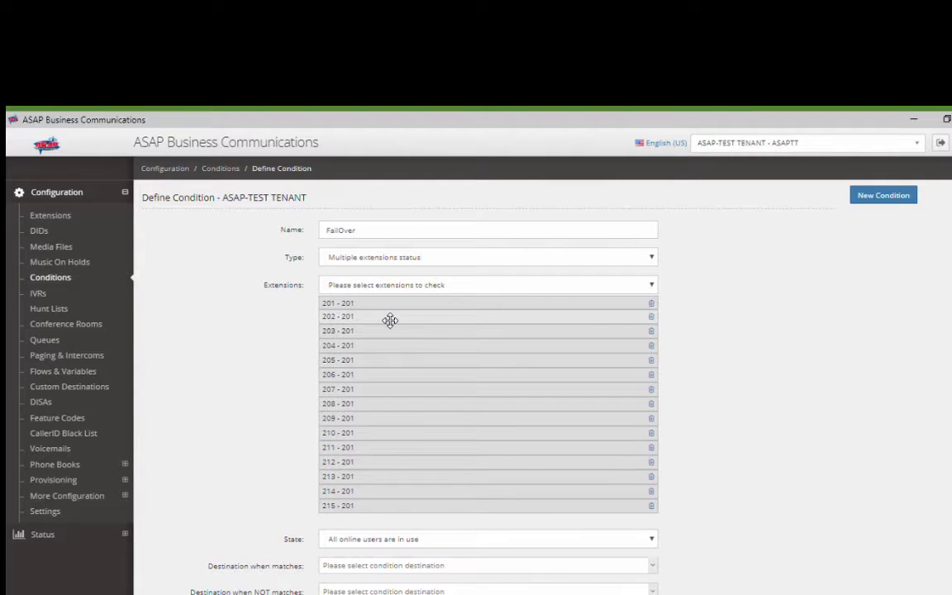
Step: Set the state to All users are offline and the matching destination to Forward call to After Hours Answering Service
{"action": "scroll", "coordinate": [390, 321], "scroll_direction": "down", "scroll_amount": 1}
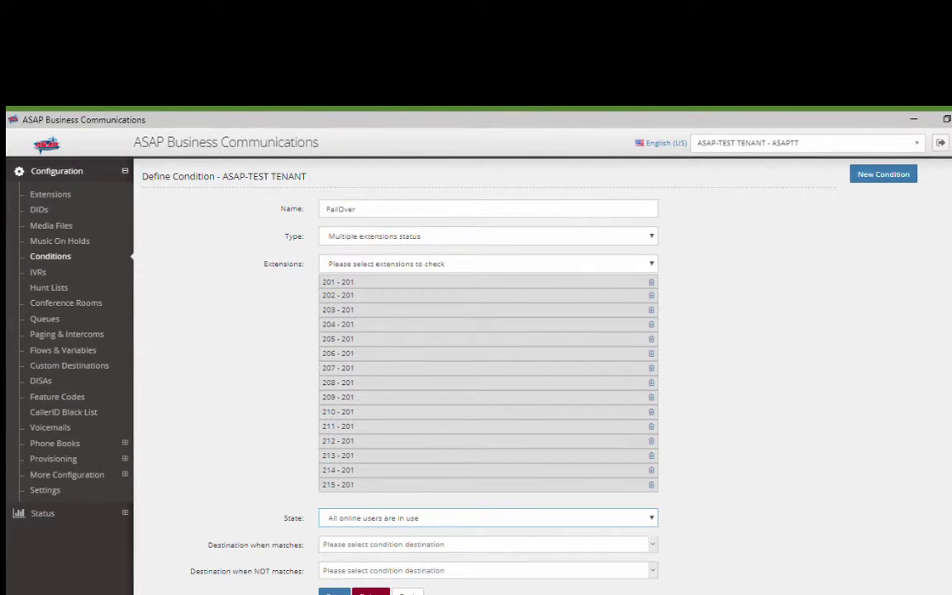
{"action": "left_click", "coordinate": [356, 520]}
{"action": "left_click", "coordinate": [331, 549]}
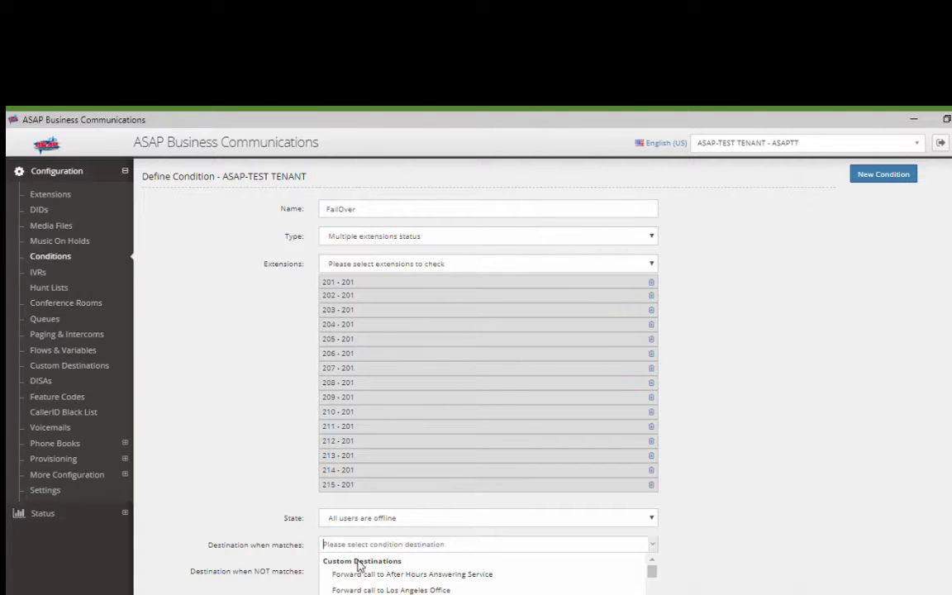
{"action": "left_click", "coordinate": [366, 574]}
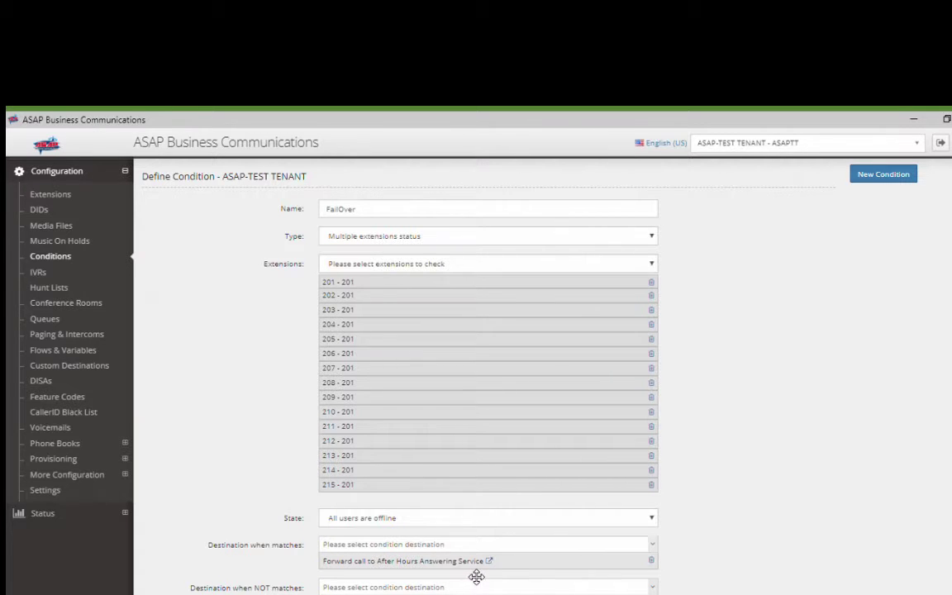
{"action": "scroll", "coordinate": [710, 473], "scroll_direction": "down", "scroll_amount": 1}
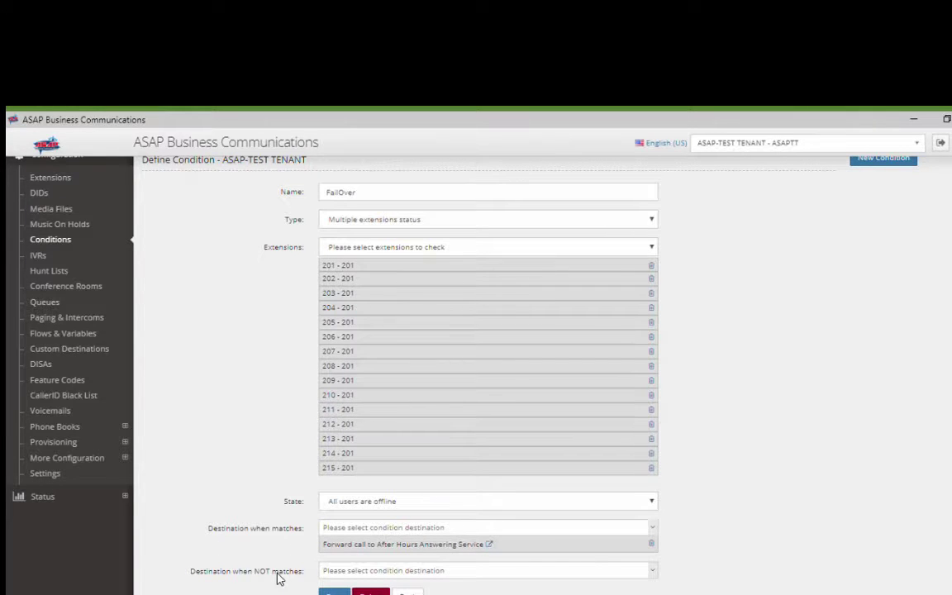
{"action": "left_click", "coordinate": [330, 570]}
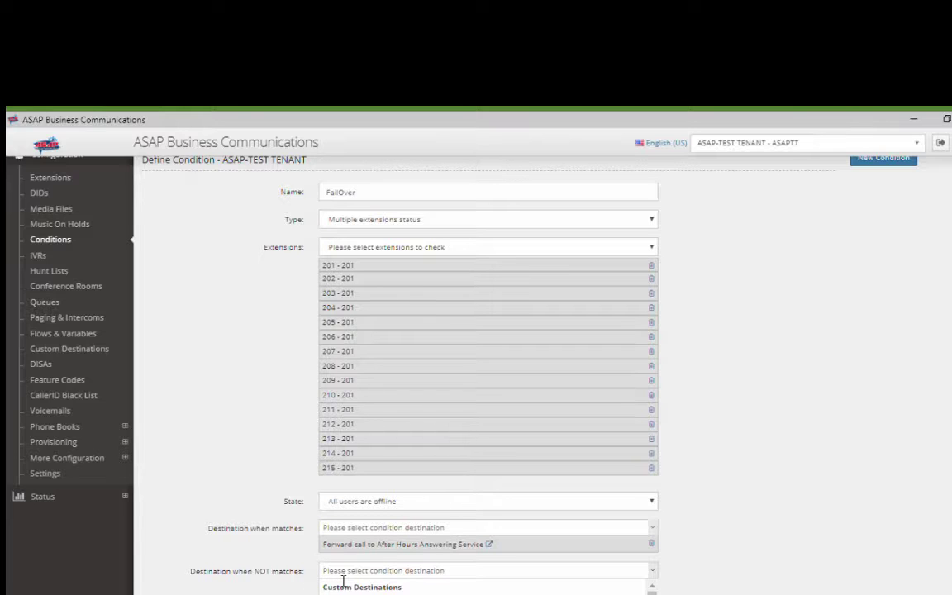
{"action": "left_click", "coordinate": [693, 572]}
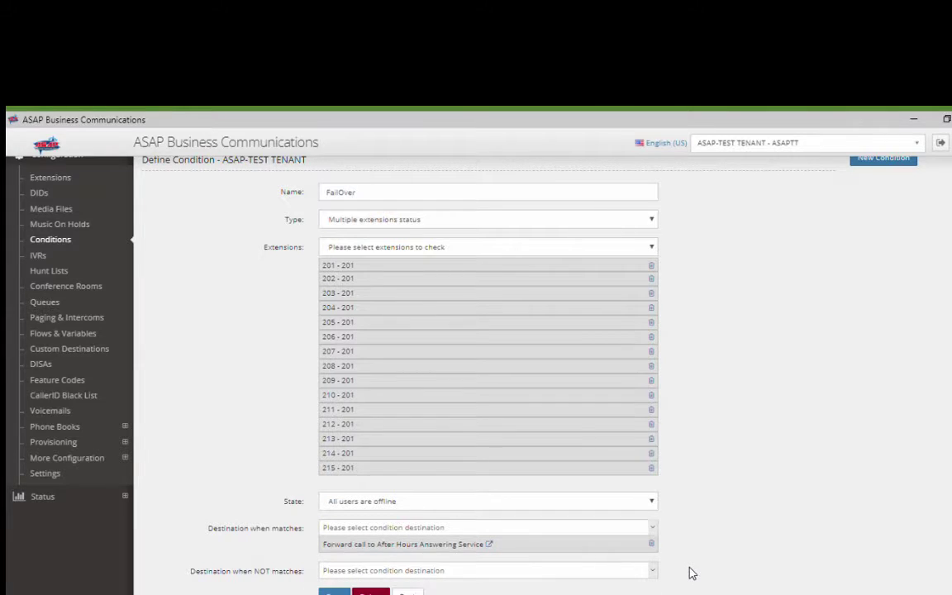
{"action": "left_click", "coordinate": [551, 570]}
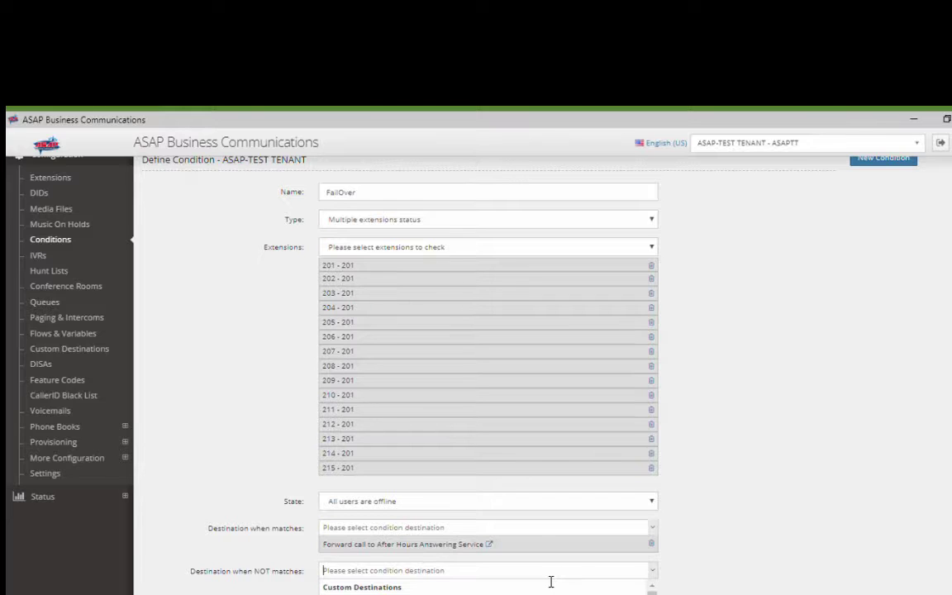
{"action": "left_click", "coordinate": [685, 564]}
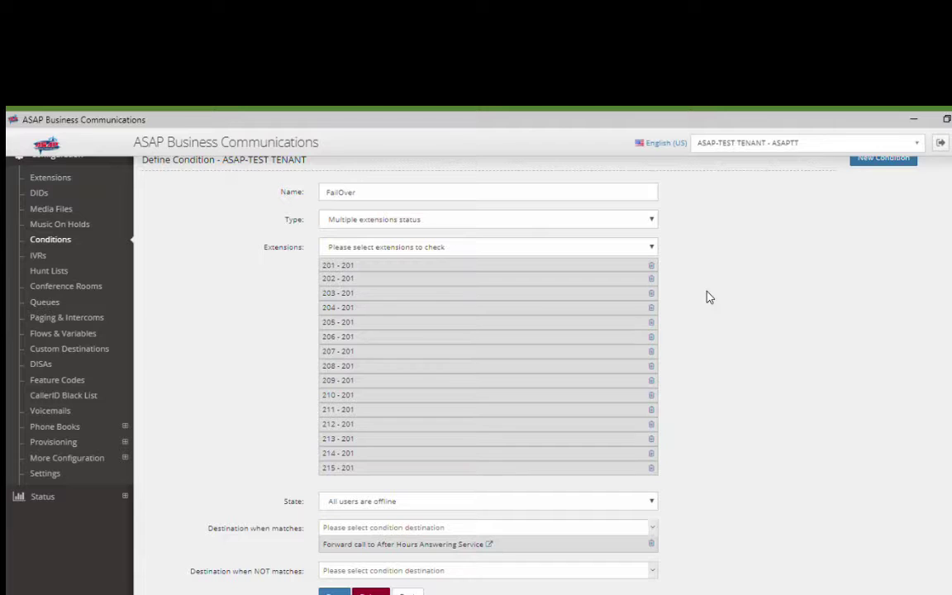
{"action": "left_click", "coordinate": [415, 571]}
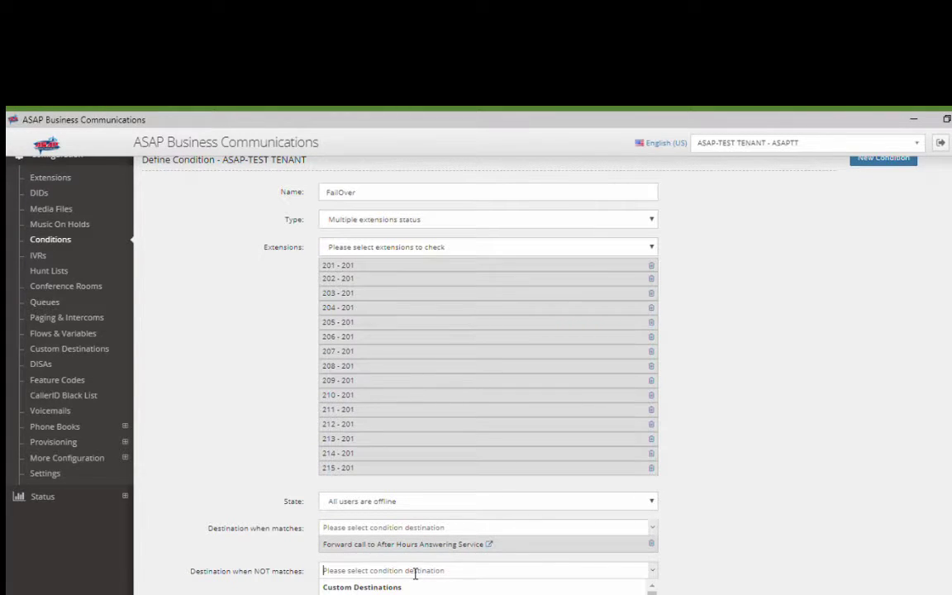
{"action": "left_click", "coordinate": [693, 553]}
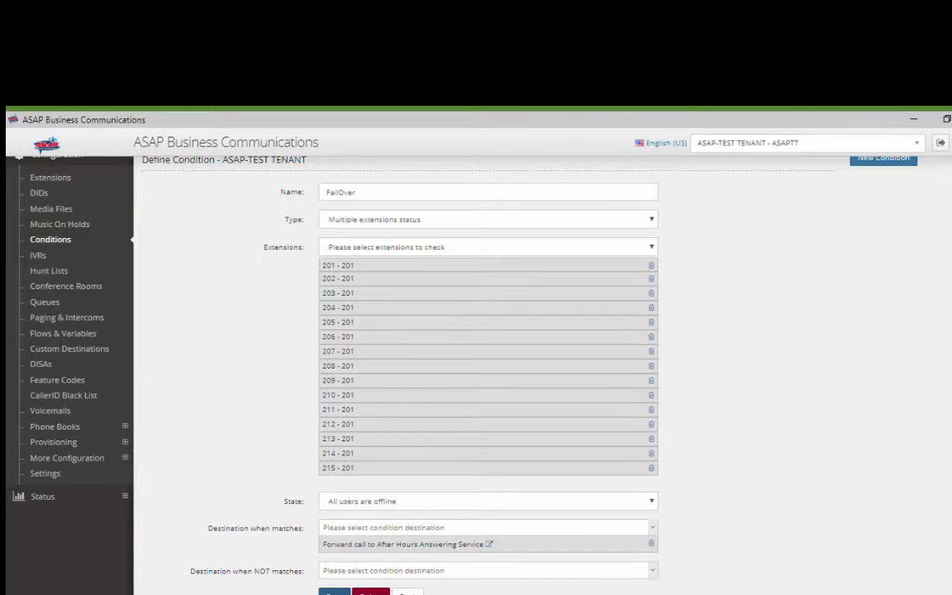
Step: Save the FailOver condition
{"action": "left_click", "coordinate": [334, 593]}
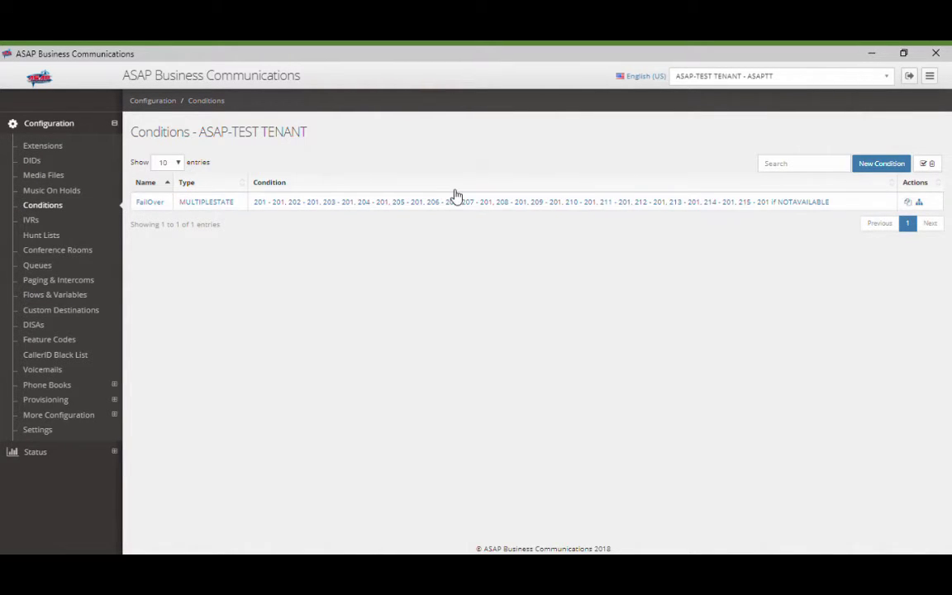
Step: Create another new condition named Holiday with the type Calendar
{"action": "left_click", "coordinate": [881, 164]}
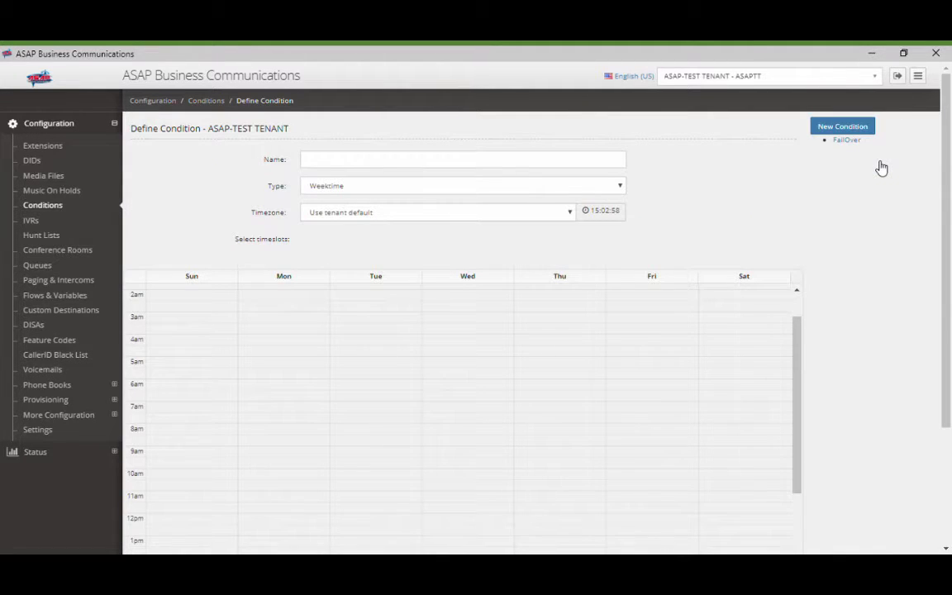
{"action": "left_click", "coordinate": [408, 169]}
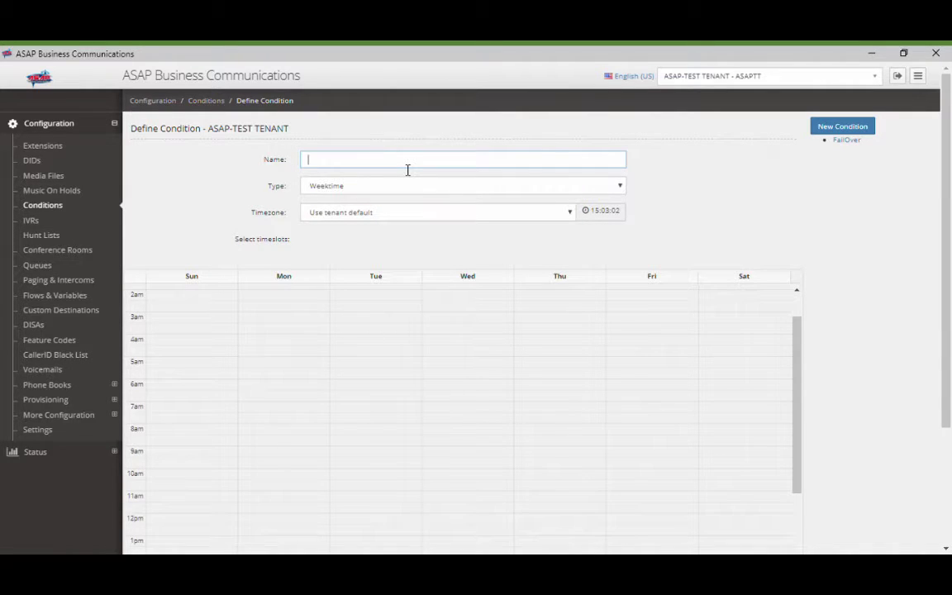
{"action": "type", "text": "Holiday"}
{"action": "left_click", "coordinate": [256, 171]}
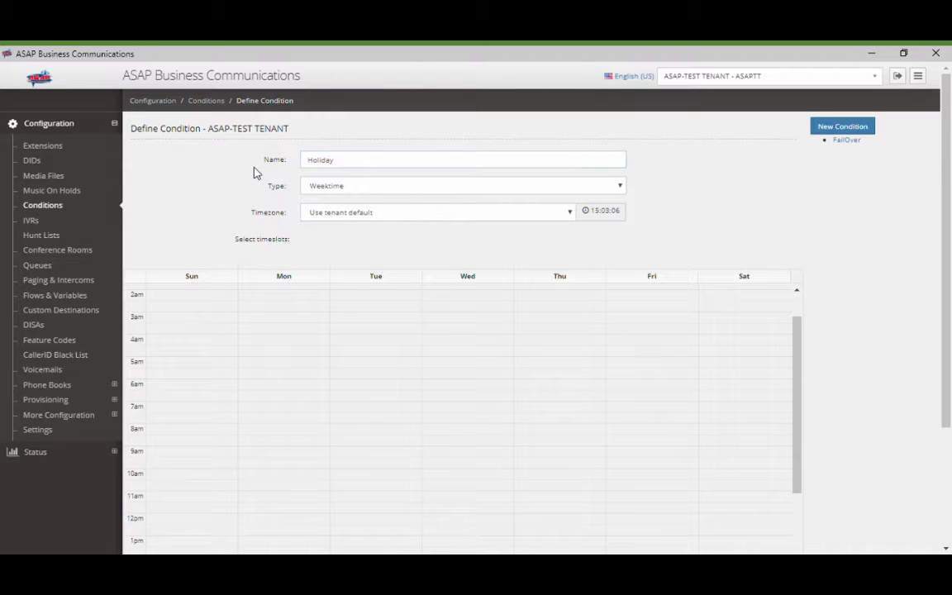
{"action": "left_click", "coordinate": [351, 187]}
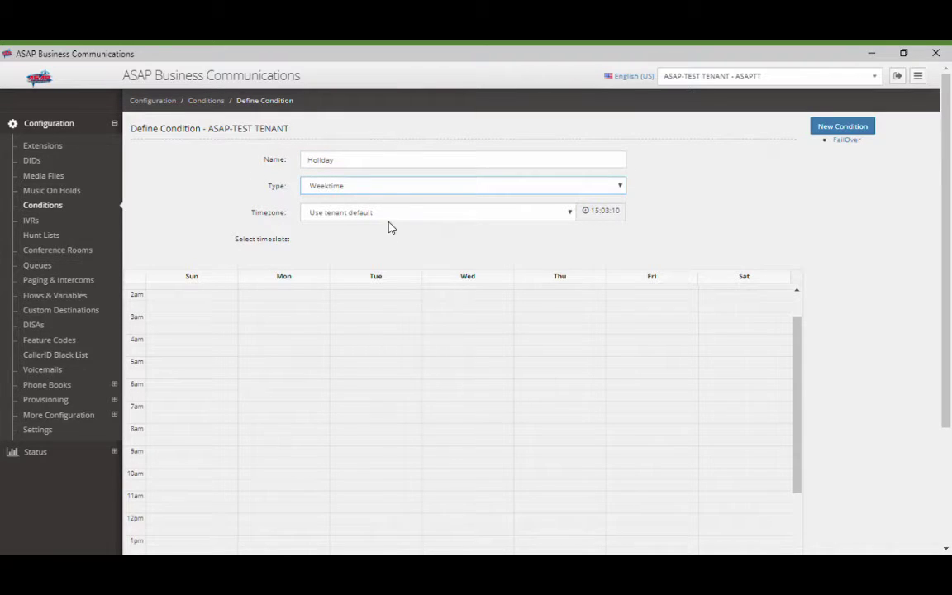
{"action": "key", "text": "Down"}
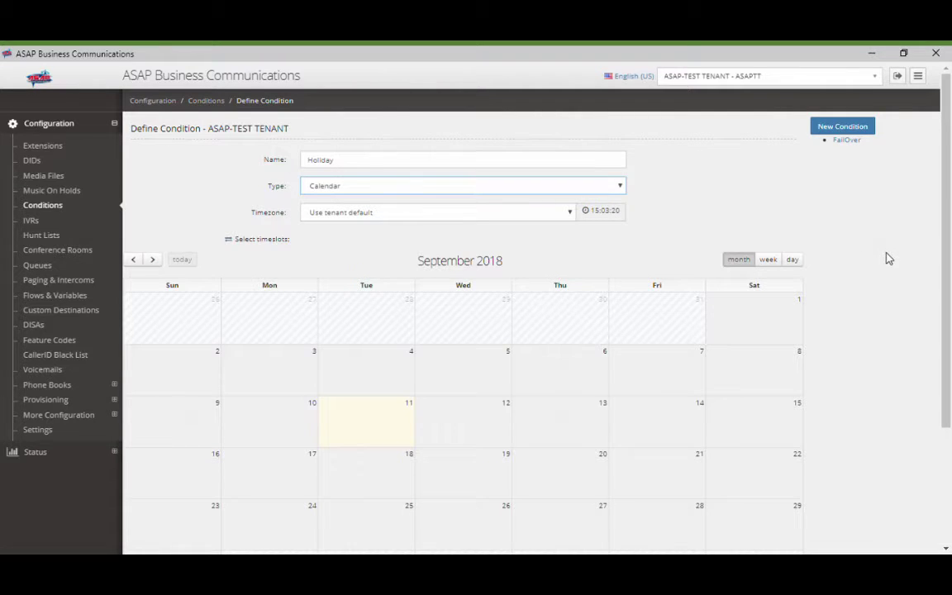
Step: Add a timeslot on September 11, 2018 to the Holiday condition's calendar
{"action": "scroll", "coordinate": [888, 259], "scroll_direction": "down", "scroll_amount": 1}
{"action": "scroll", "coordinate": [888, 259], "scroll_direction": "down", "scroll_amount": 1}
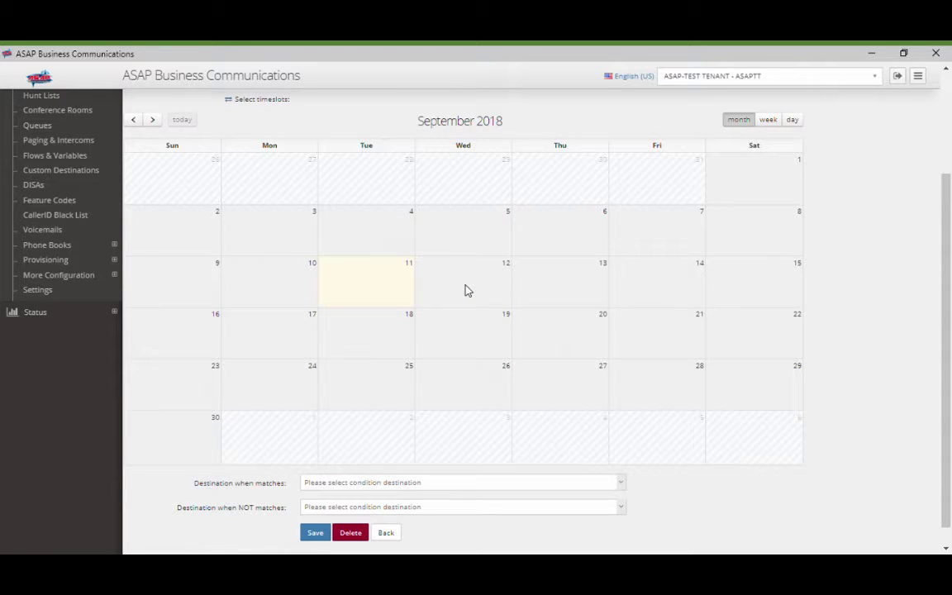
{"action": "left_click", "coordinate": [396, 290]}
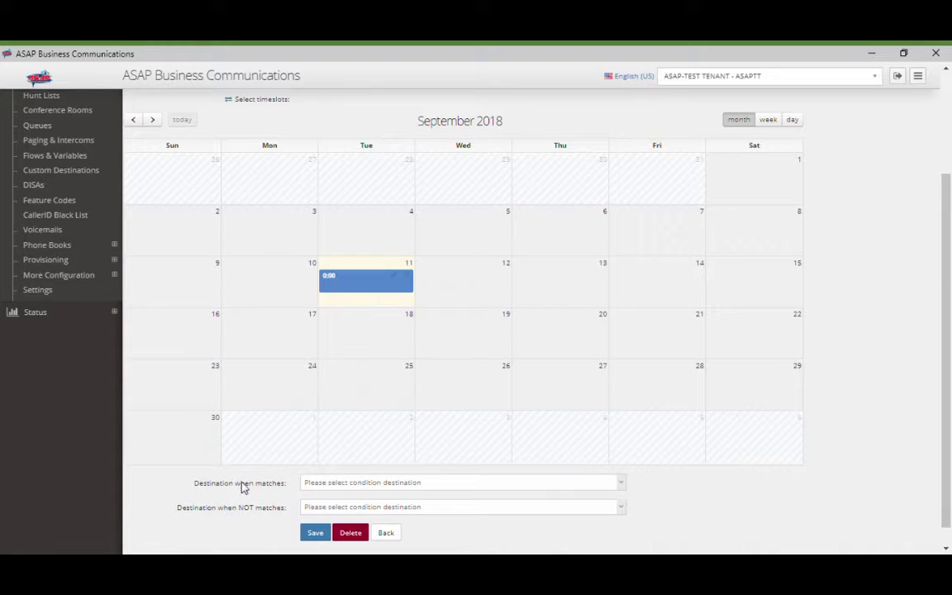
Step: Set the Holiday condition's destination when it matches to IVR Holiday IVR
{"action": "left_click", "coordinate": [329, 489]}
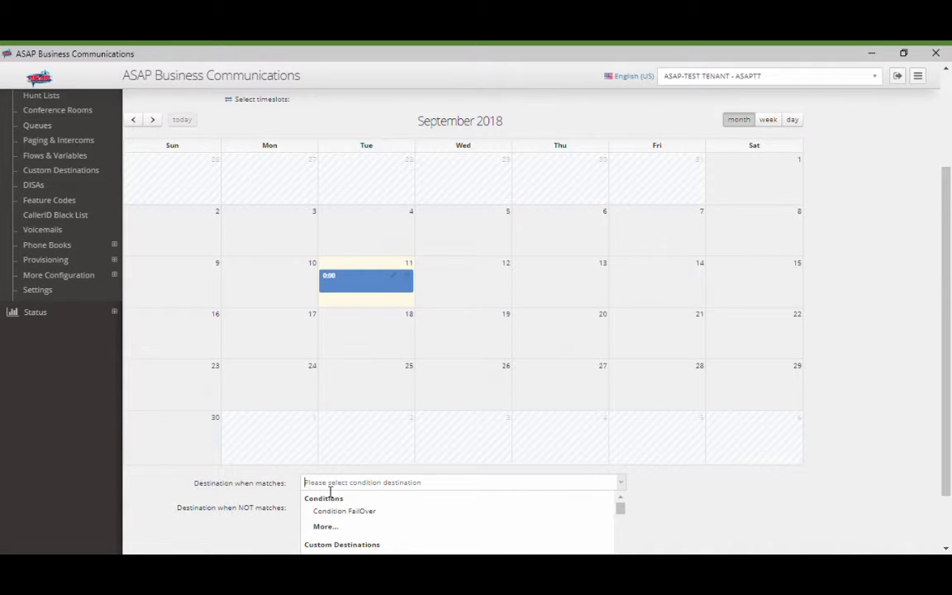
{"action": "scroll", "coordinate": [431, 510], "scroll_direction": "down", "scroll_amount": 2}
{"action": "scroll", "coordinate": [432, 511], "scroll_direction": "down", "scroll_amount": 10}
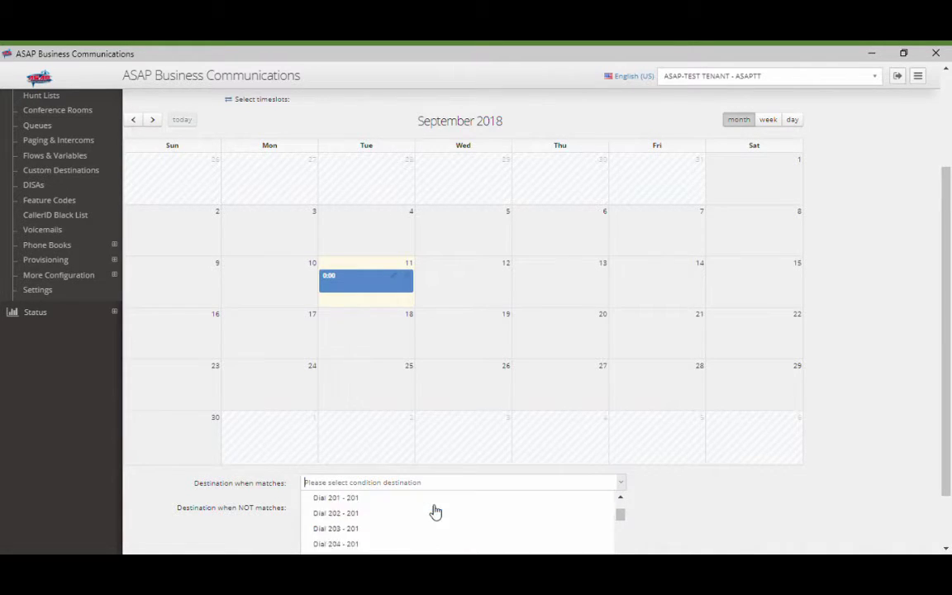
{"action": "scroll", "coordinate": [432, 511], "scroll_direction": "down", "scroll_amount": 3}
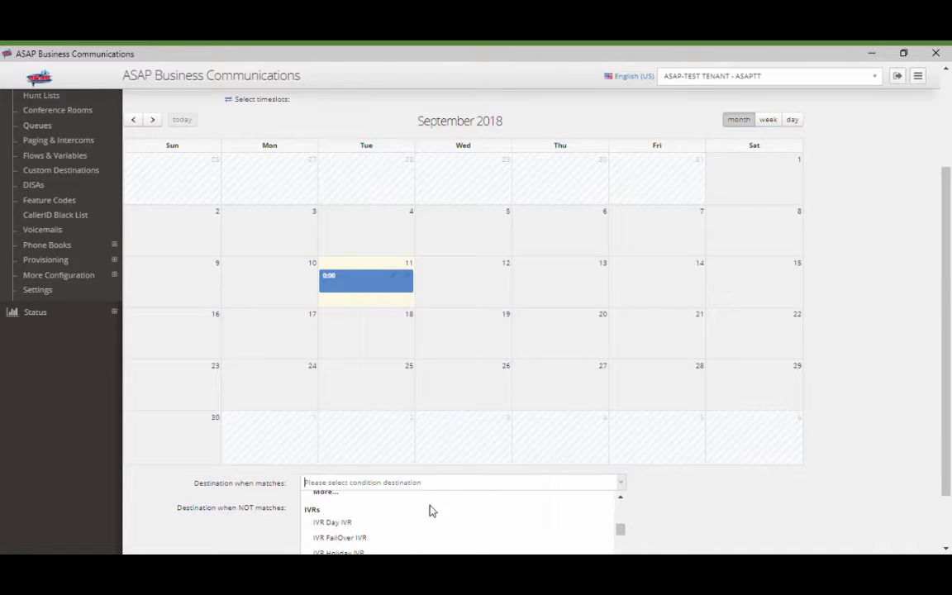
{"action": "left_click", "coordinate": [400, 541]}
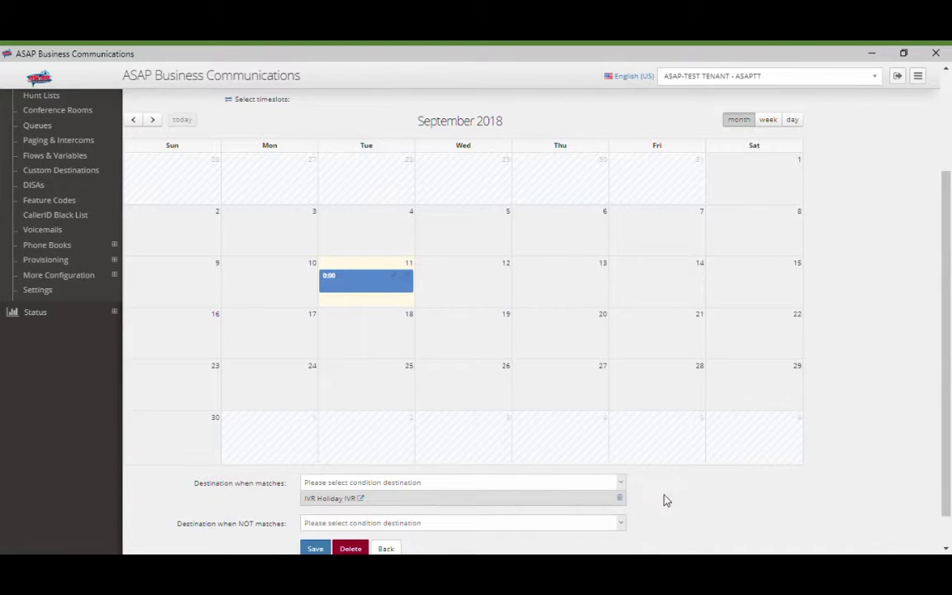
Step: Save the Holiday condition without a destination for when it does not match
{"action": "scroll", "coordinate": [674, 501], "scroll_direction": "down", "scroll_amount": 2}
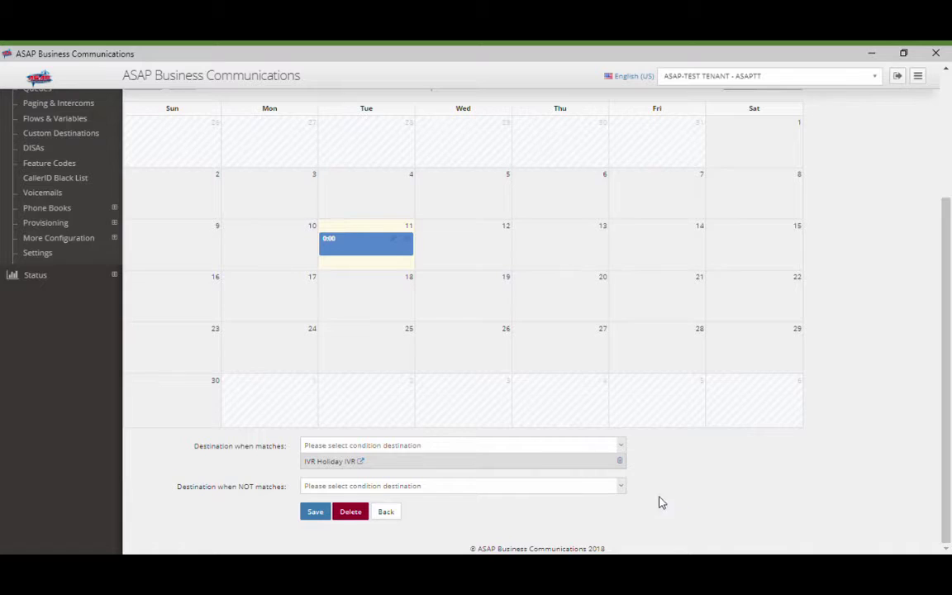
{"action": "left_click", "coordinate": [354, 487]}
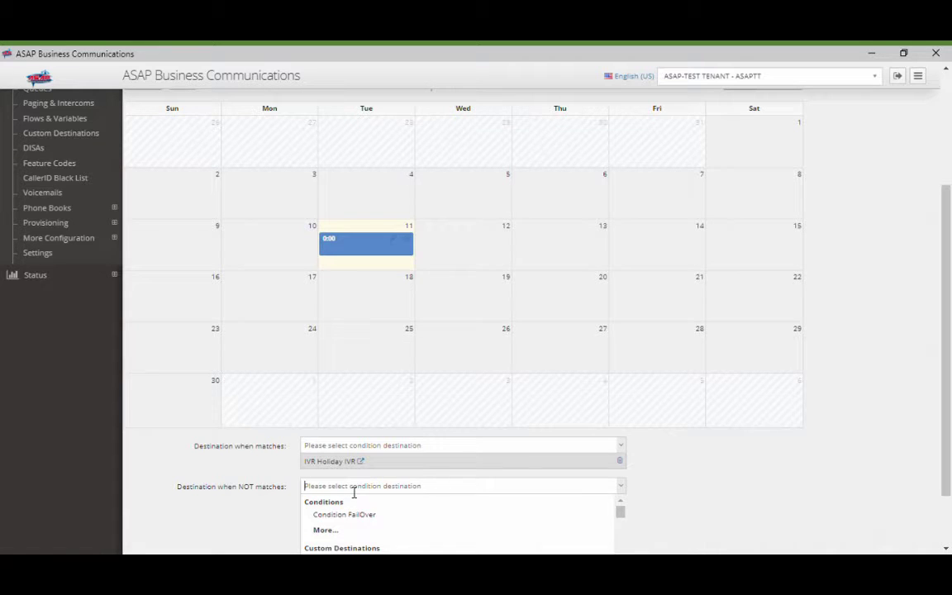
{"action": "left_click", "coordinate": [695, 476]}
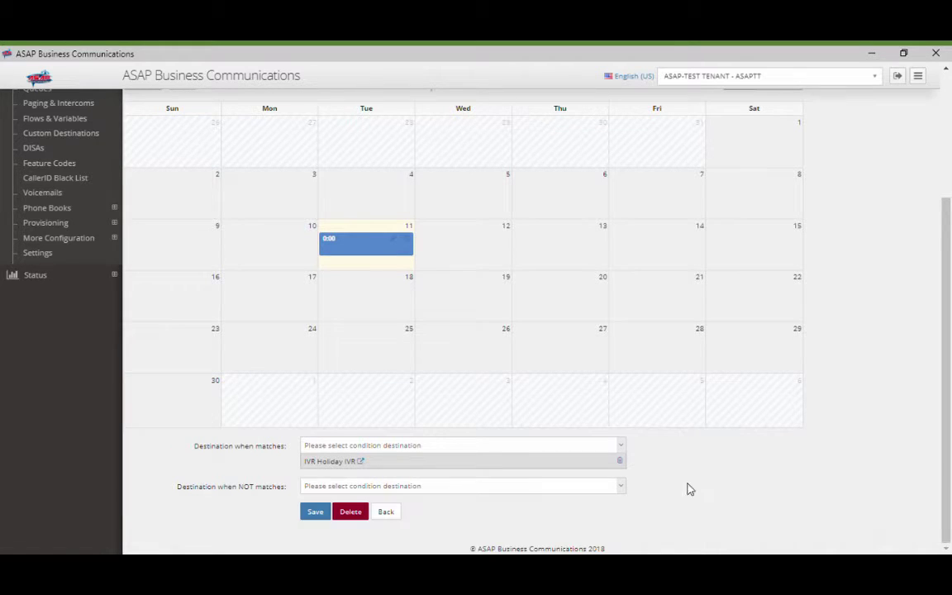
{"action": "left_click", "coordinate": [315, 514]}
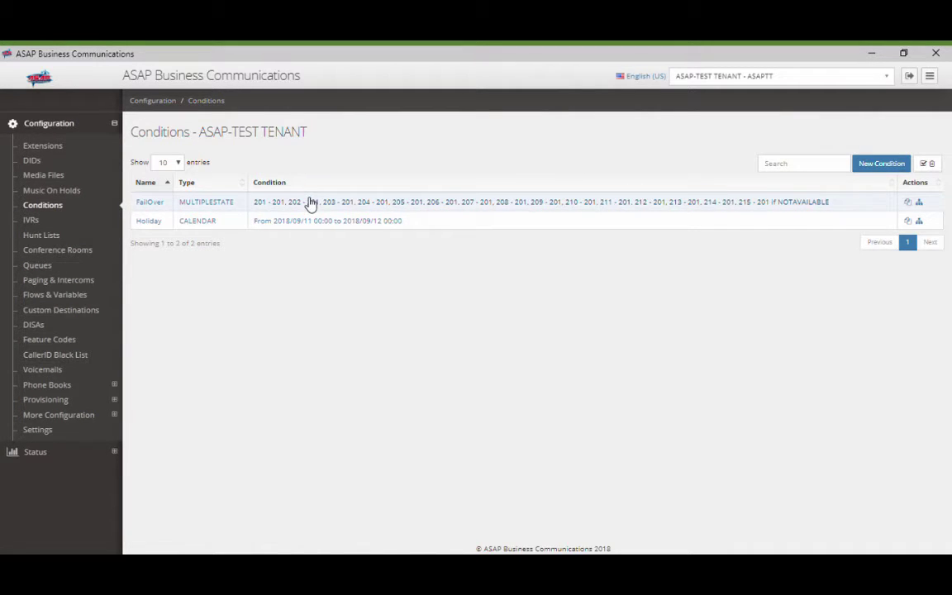
Step: Create another new condition named Time of day, keeping the type Weektime
{"action": "left_click", "coordinate": [872, 166]}
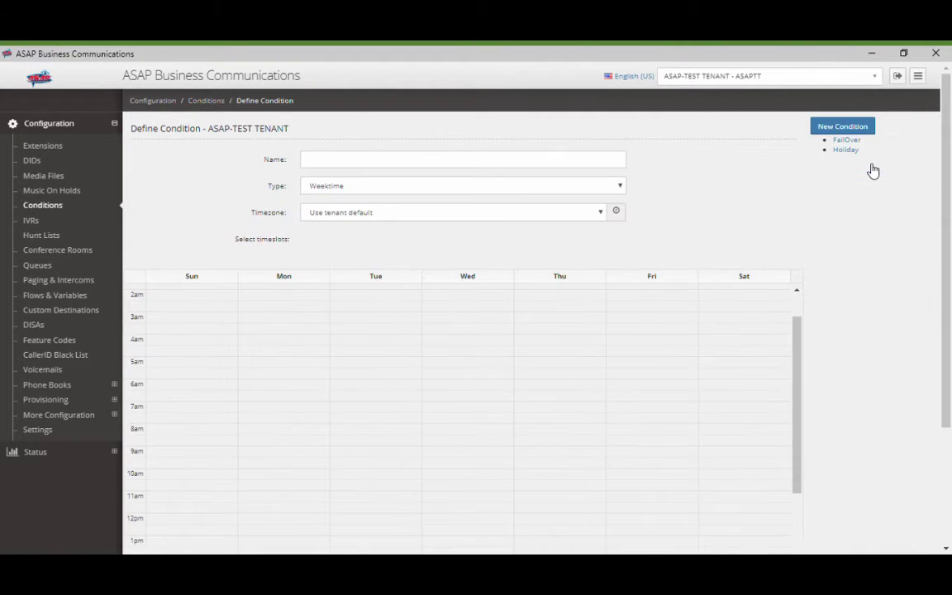
{"action": "left_click", "coordinate": [366, 166]}
{"action": "type", "text": "T"}
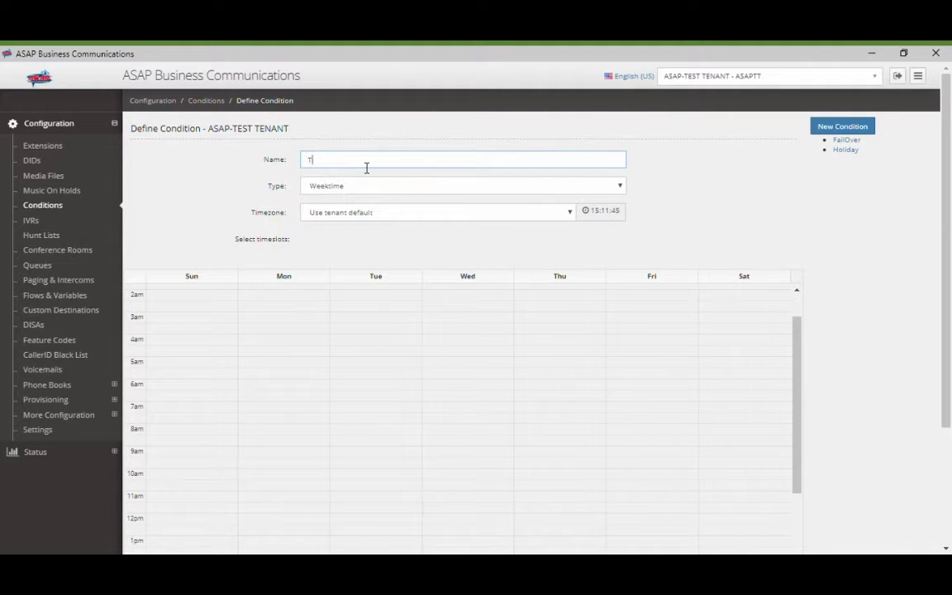
{"action": "type", "text": "ime of day"}
{"action": "left_click", "coordinate": [279, 188]}
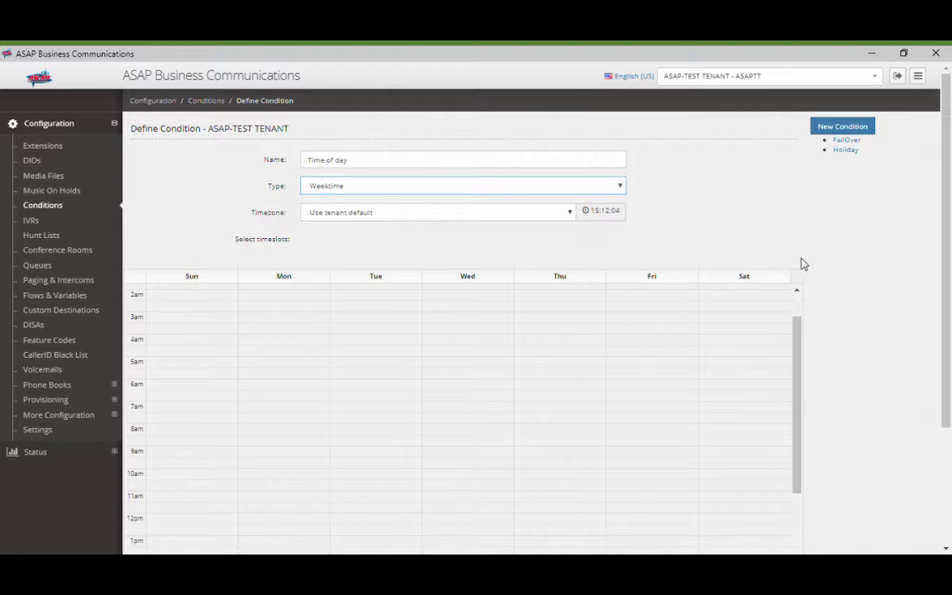
Step: Add weekly timeslots to the Time of day condition: Monday to Friday 8:30 to 17:00 and Saturday 10:00 to 14:00
{"action": "scroll", "coordinate": [839, 259], "scroll_direction": "down", "scroll_amount": 3}
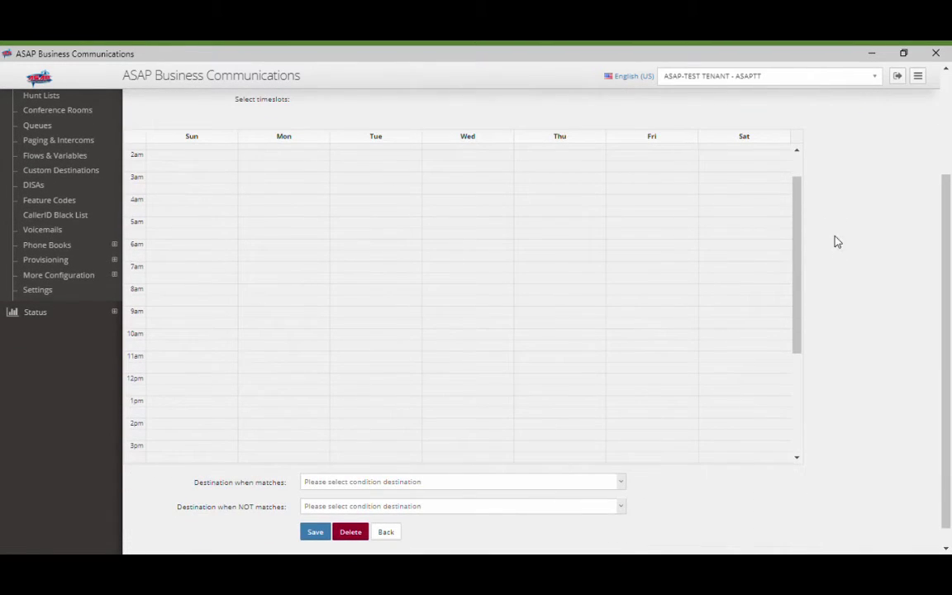
{"action": "left_click_drag", "start_coordinate": [799, 204], "coordinate": [807, 276]}
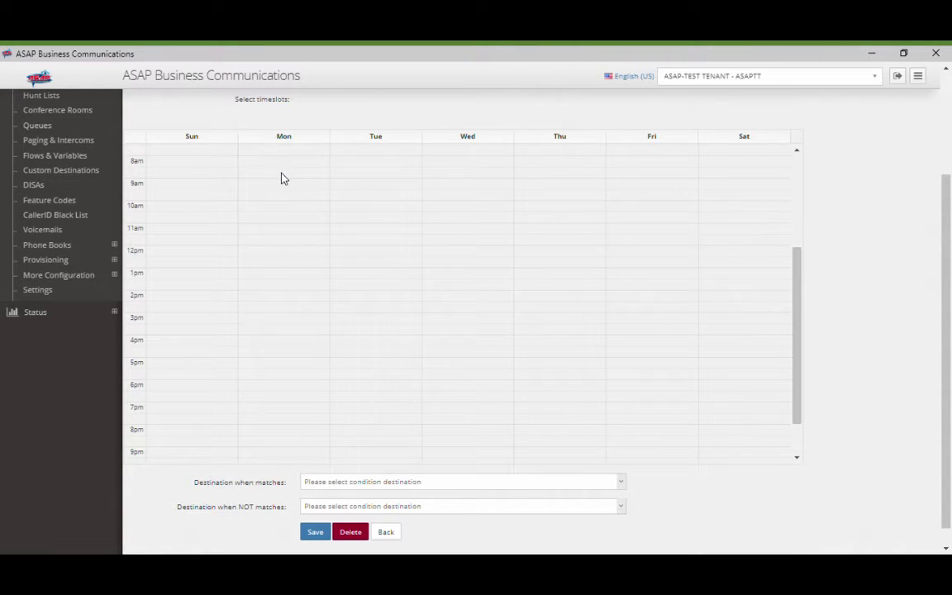
{"action": "left_click_drag", "start_coordinate": [280, 179], "coordinate": [290, 357]}
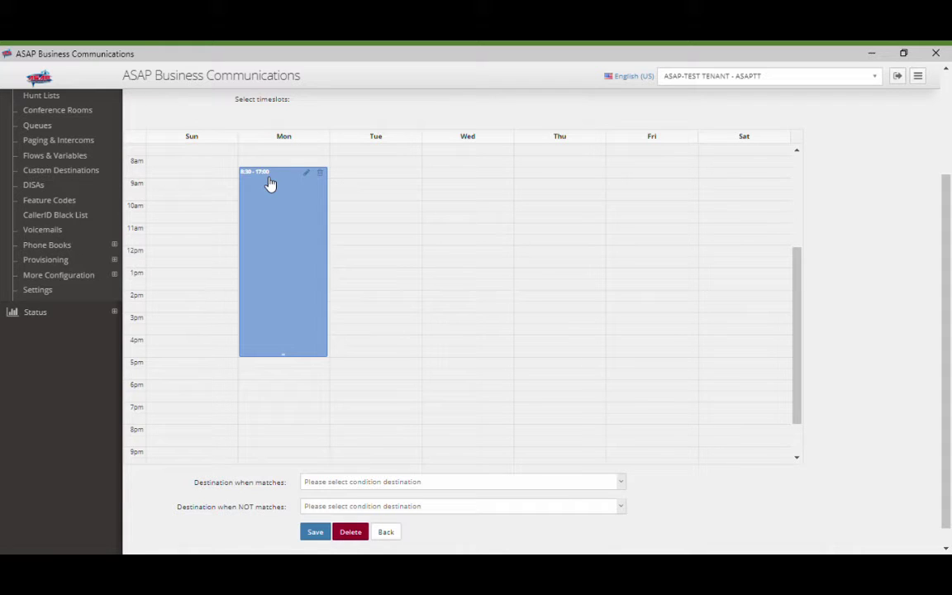
{"action": "left_click_drag", "start_coordinate": [340, 176], "coordinate": [391, 355]}
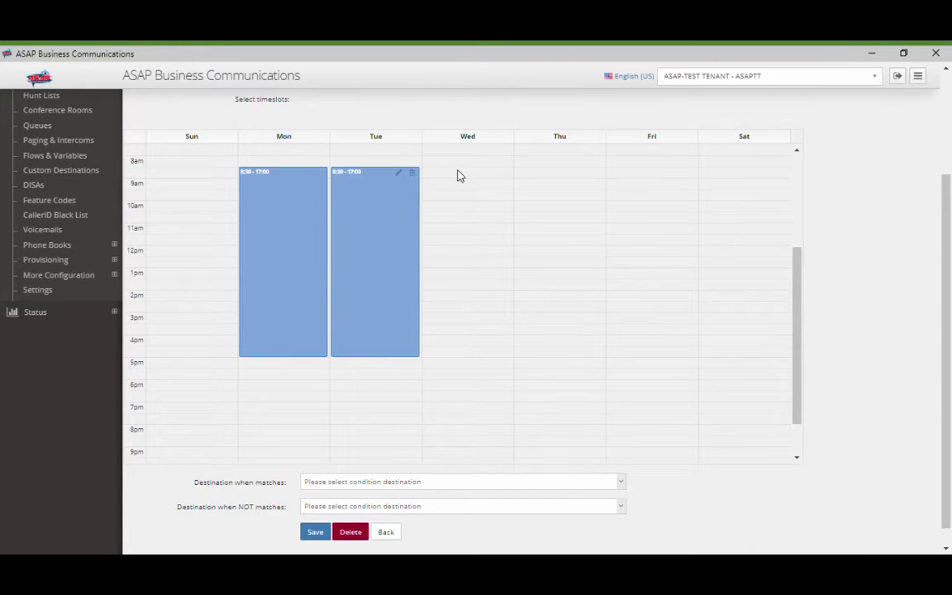
{"action": "left_click_drag", "start_coordinate": [457, 176], "coordinate": [495, 357]}
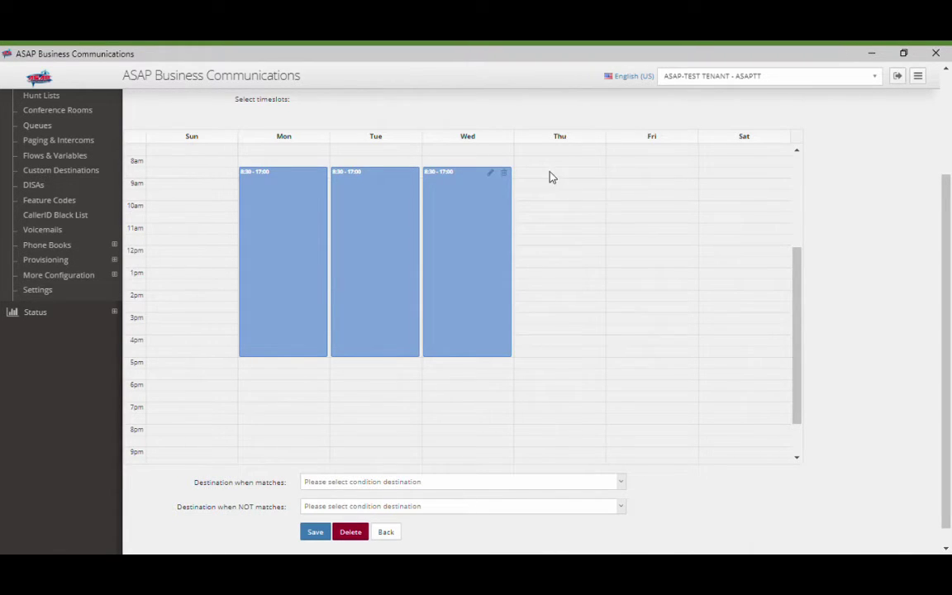
{"action": "left_click_drag", "start_coordinate": [550, 176], "coordinate": [562, 356]}
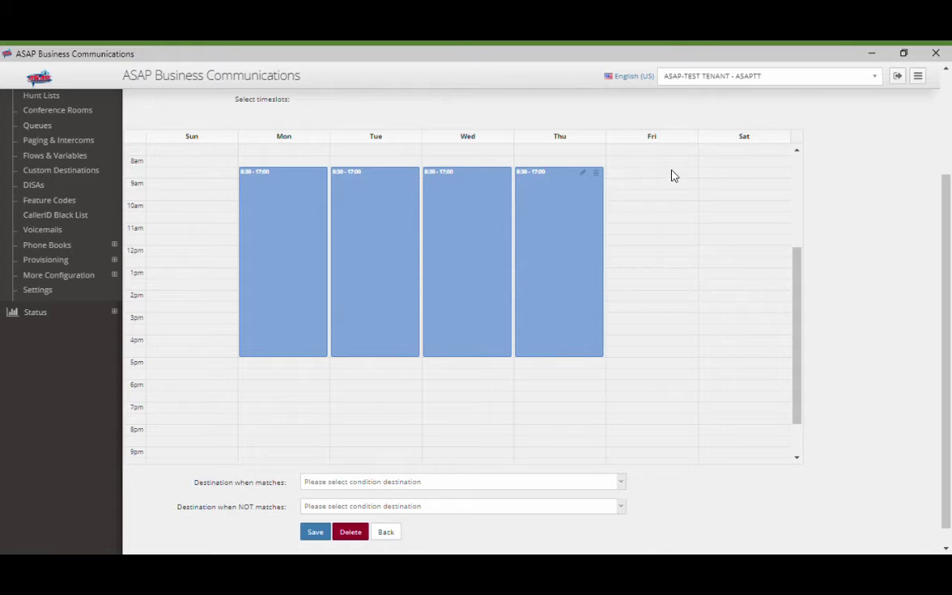
{"action": "left_click_drag", "start_coordinate": [671, 176], "coordinate": [677, 357]}
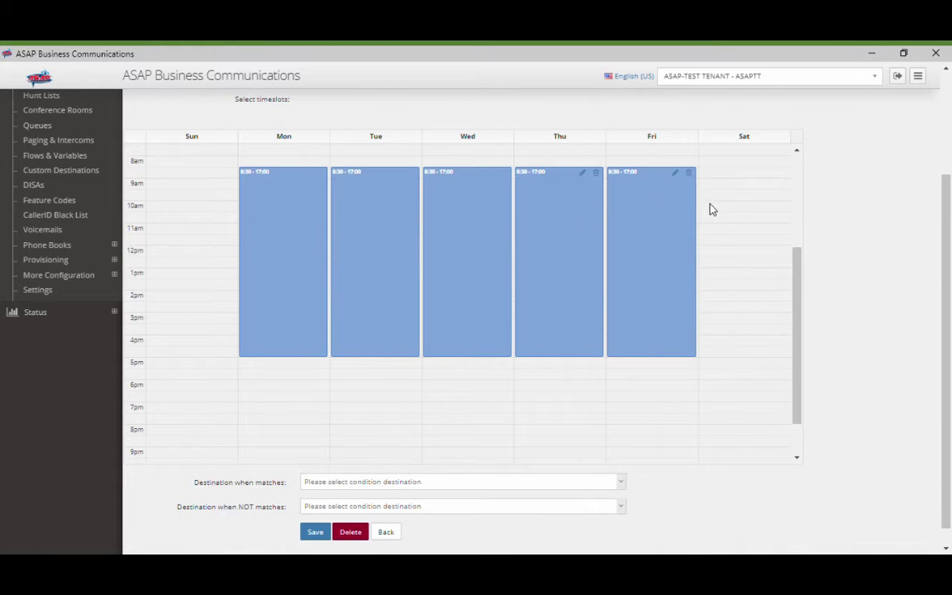
{"action": "left_click_drag", "start_coordinate": [712, 210], "coordinate": [733, 288]}
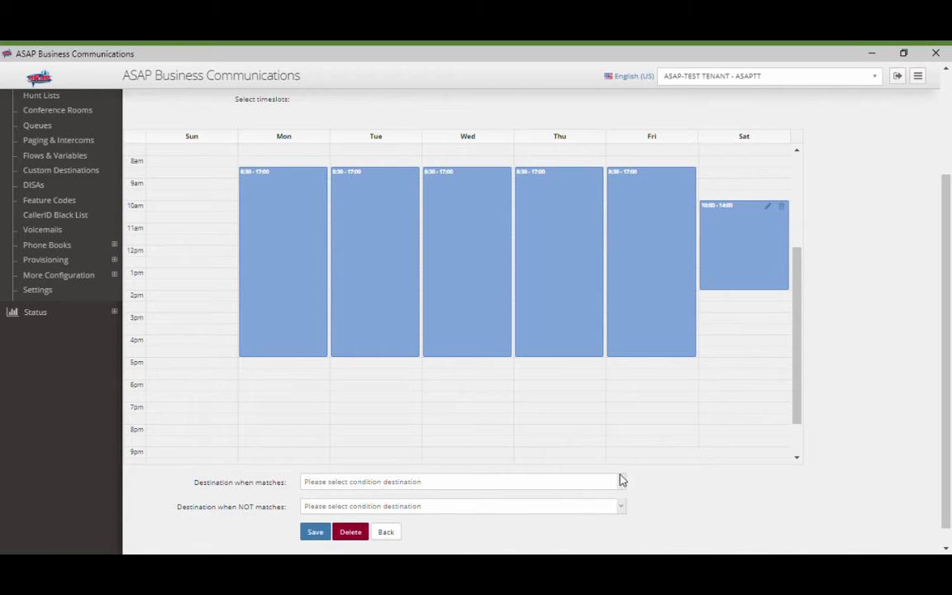
Step: Set the Time of day condition's destination when it matches to IVR Day IVR
{"action": "mouse_move", "coordinate": [308, 325]}
{"action": "left_click", "coordinate": [358, 481]}
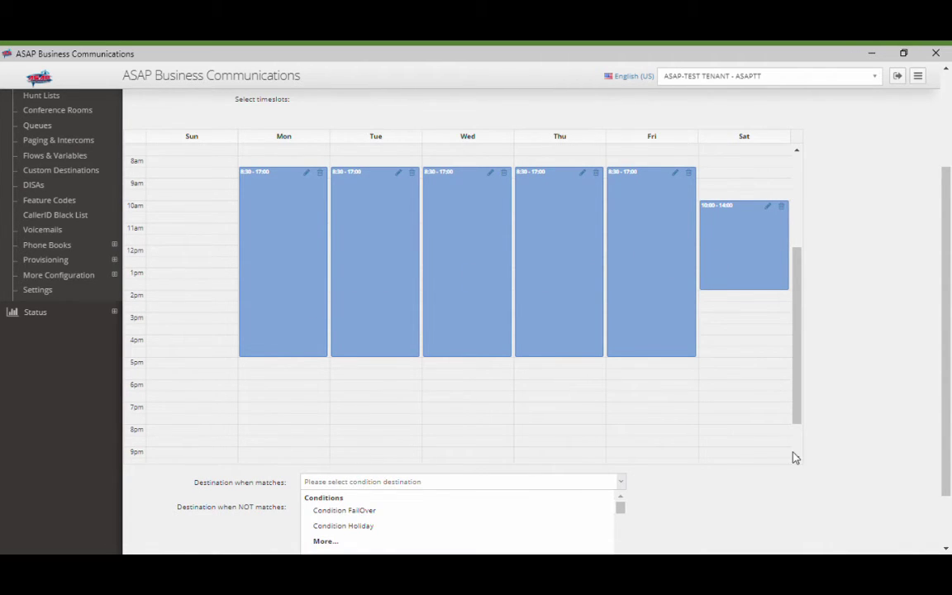
{"action": "scroll", "coordinate": [795, 455], "scroll_direction": "down", "scroll_amount": 2}
{"action": "scroll", "coordinate": [686, 504], "scroll_direction": "down", "scroll_amount": 2}
{"action": "scroll", "coordinate": [435, 474], "scroll_direction": "down", "scroll_amount": 6}
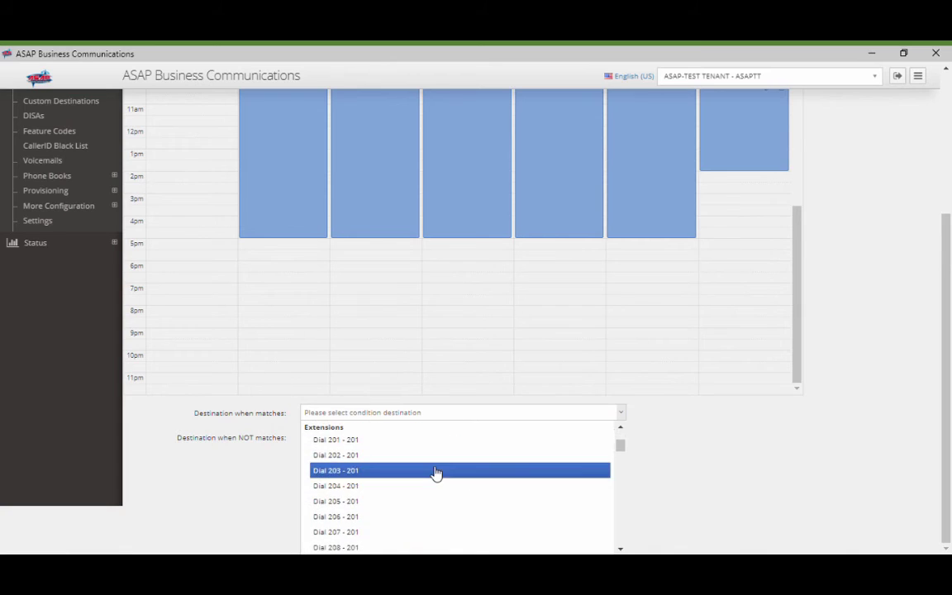
{"action": "scroll", "coordinate": [436, 474], "scroll_direction": "down", "scroll_amount": 2}
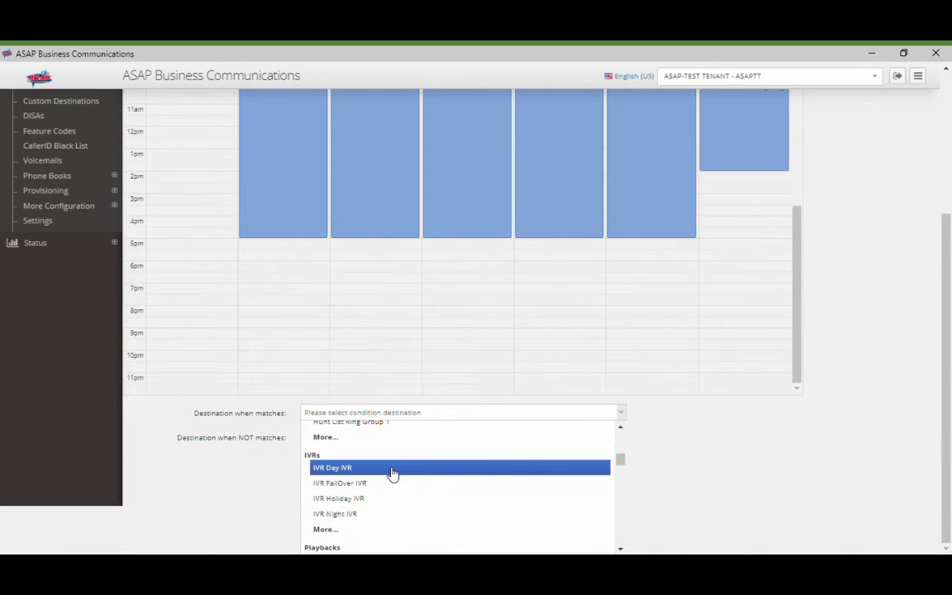
{"action": "left_click", "coordinate": [393, 473]}
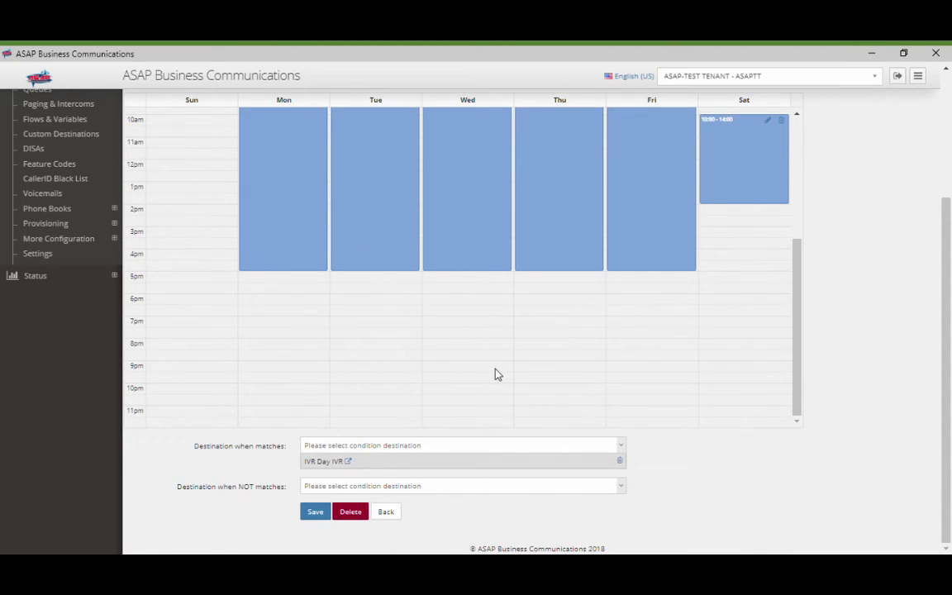
Step: Set the Time of day condition's destination when it does not match to IVR Night IVR
{"action": "left_click", "coordinate": [427, 487]}
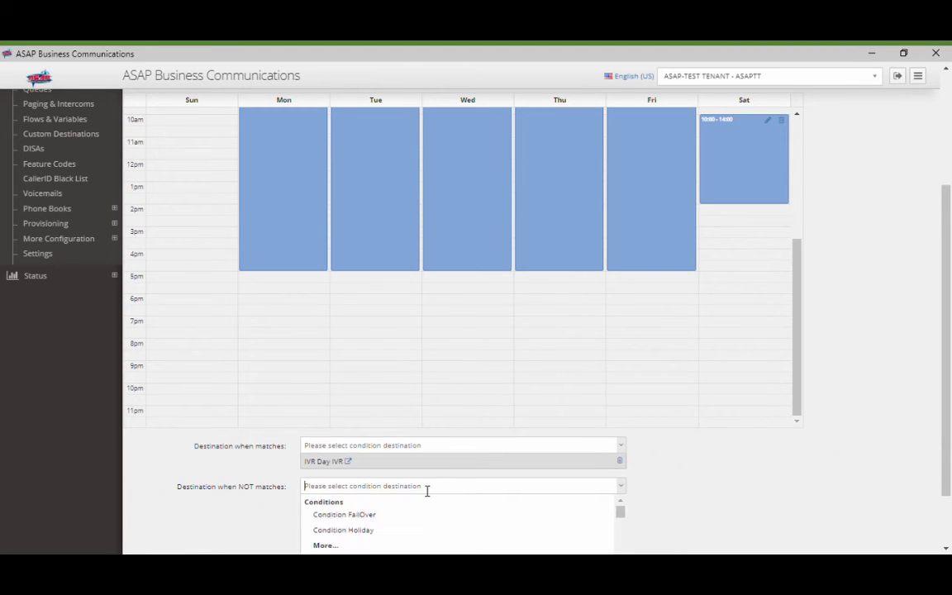
{"action": "scroll", "coordinate": [692, 503], "scroll_direction": "down", "scroll_amount": 2}
{"action": "scroll", "coordinate": [556, 504], "scroll_direction": "down", "scroll_amount": 5}
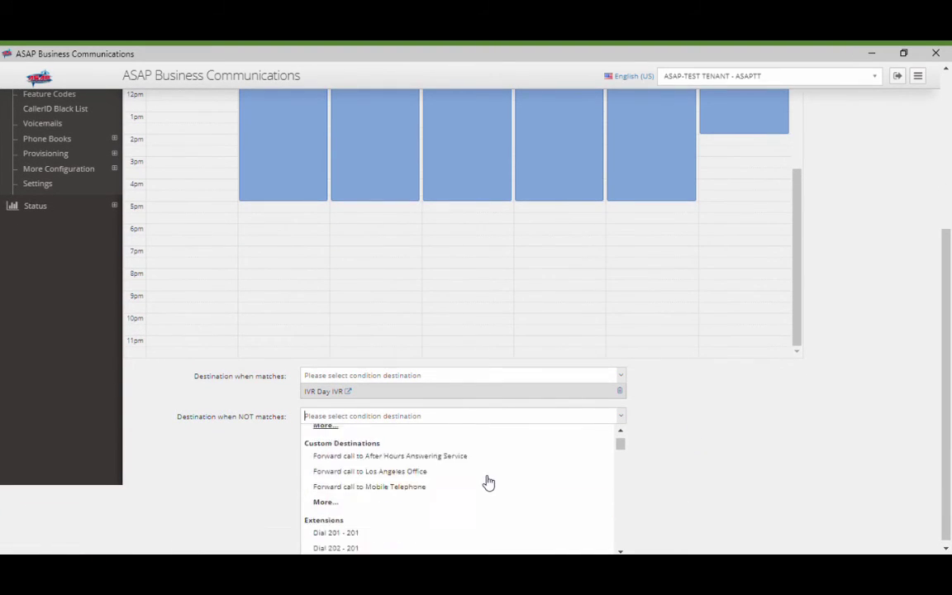
{"action": "scroll", "coordinate": [487, 479], "scroll_direction": "down", "scroll_amount": 3}
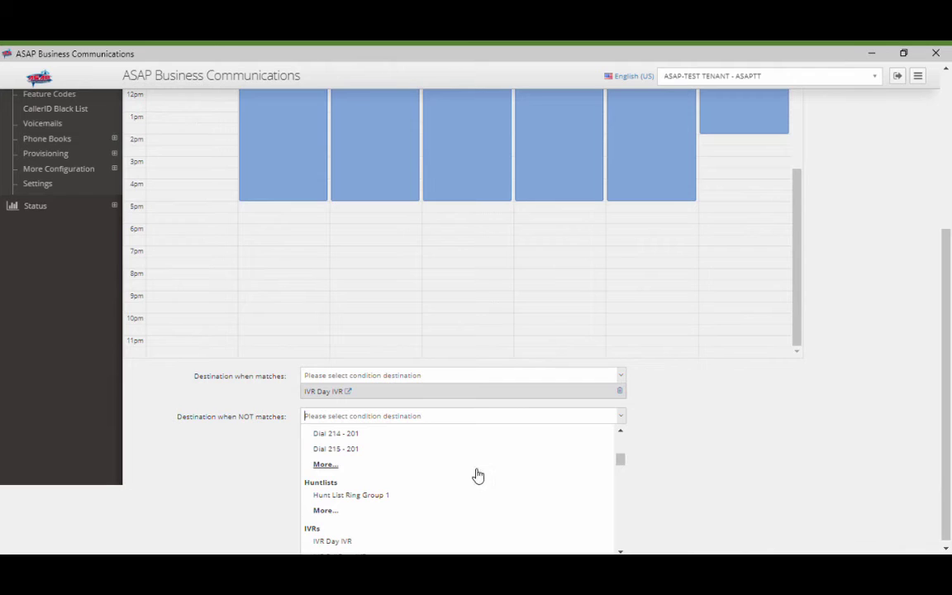
{"action": "scroll", "coordinate": [476, 477], "scroll_direction": "down", "scroll_amount": 1}
{"action": "left_click", "coordinate": [404, 518]}
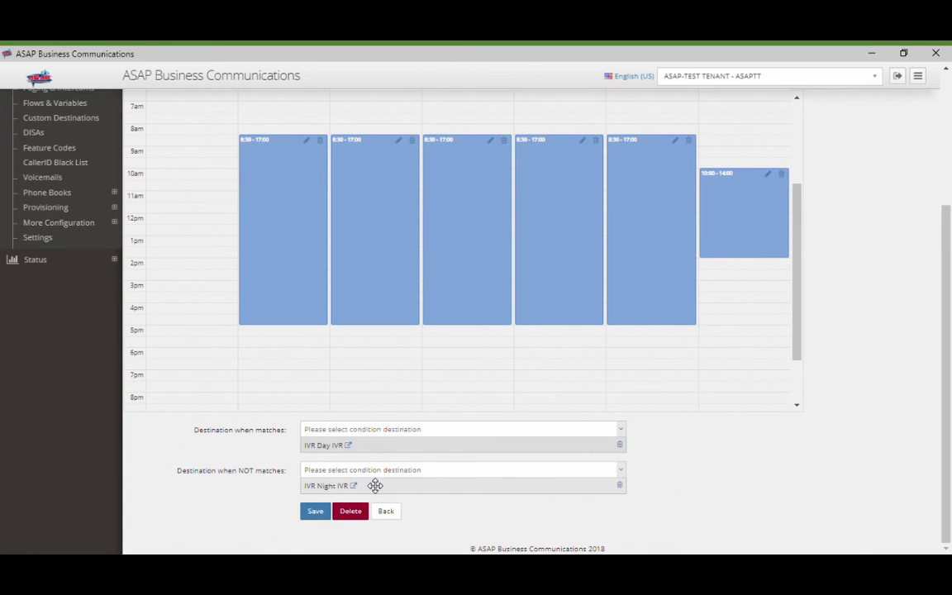
Step: Review the timeslots and destinations of the Time of day condition and save it
{"action": "scroll", "coordinate": [836, 314], "scroll_direction": "up", "scroll_amount": 1}
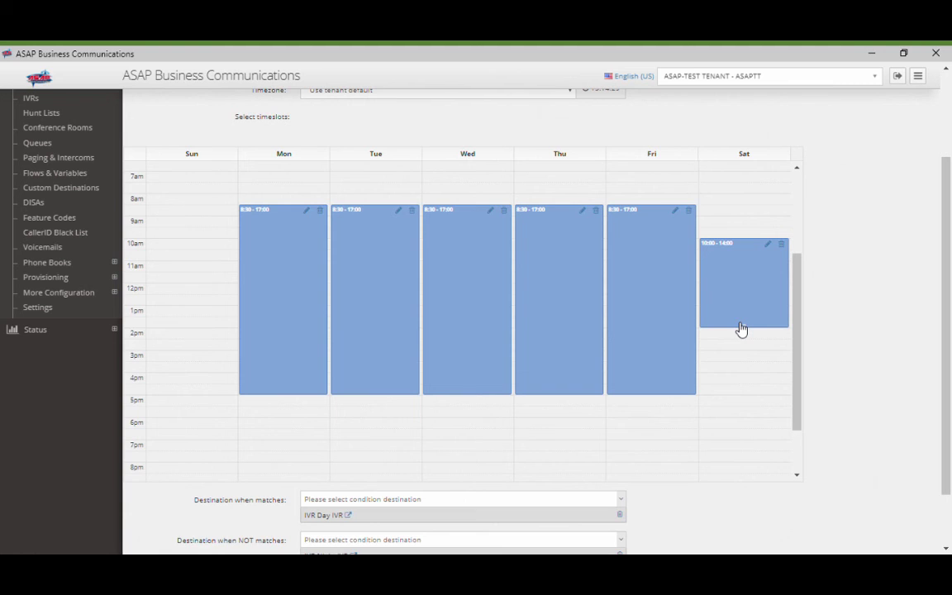
{"action": "scroll", "coordinate": [860, 291], "scroll_direction": "down", "scroll_amount": 2}
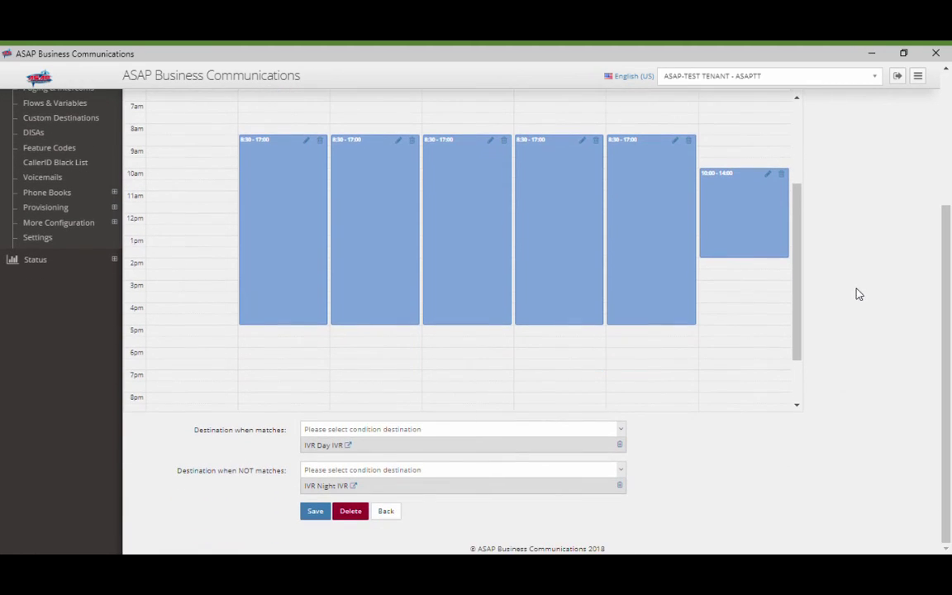
{"action": "left_click", "coordinate": [318, 515]}
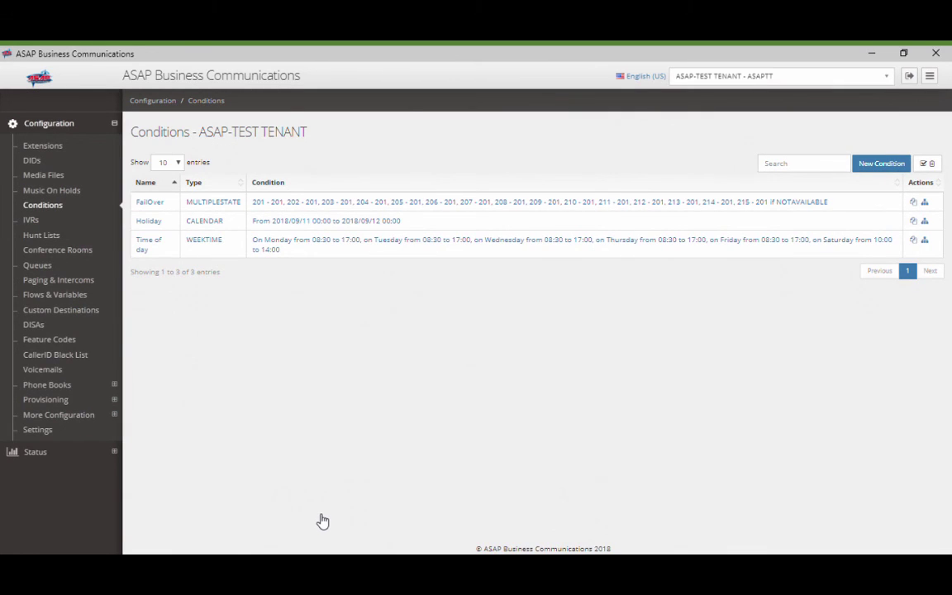